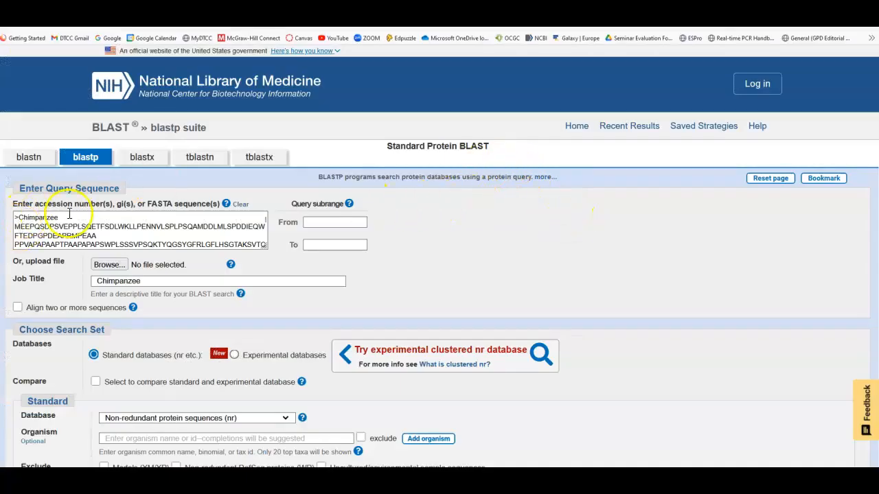
Step: Run the PSI-BLAST search of the Chimpanzee protein query against the non-redundant protein sequences (nr) database
scroll(439, 246, down, 4)
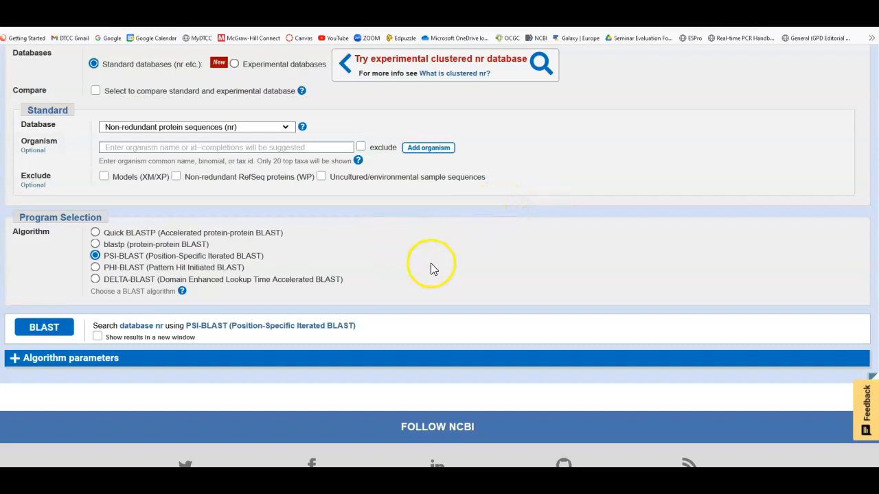
click(45, 328)
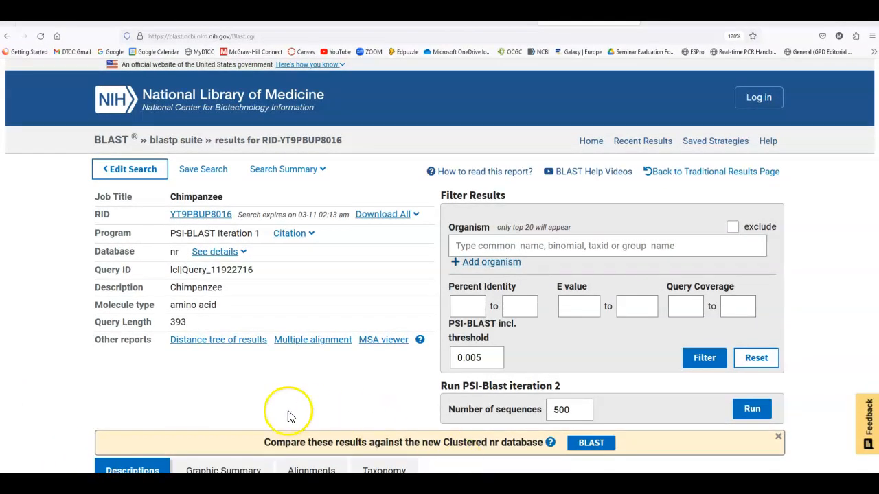
Step: Deselect all hits and select only Chain K p53 [Homo sapiens], p53 isoform X1 [Gorilla gorilla gorilla] and mutant p53 AYE20617.1
scroll(103, 329, down, 3)
scroll(86, 317, down, 6)
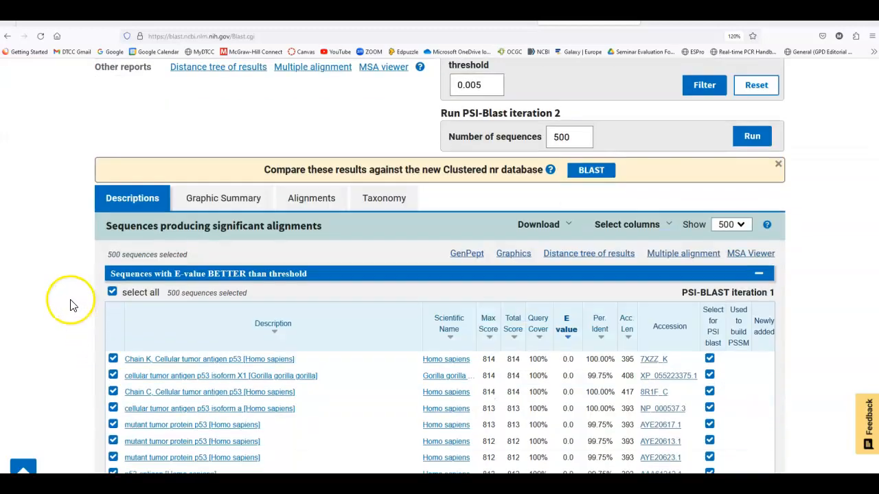
scroll(61, 300, down, 2)
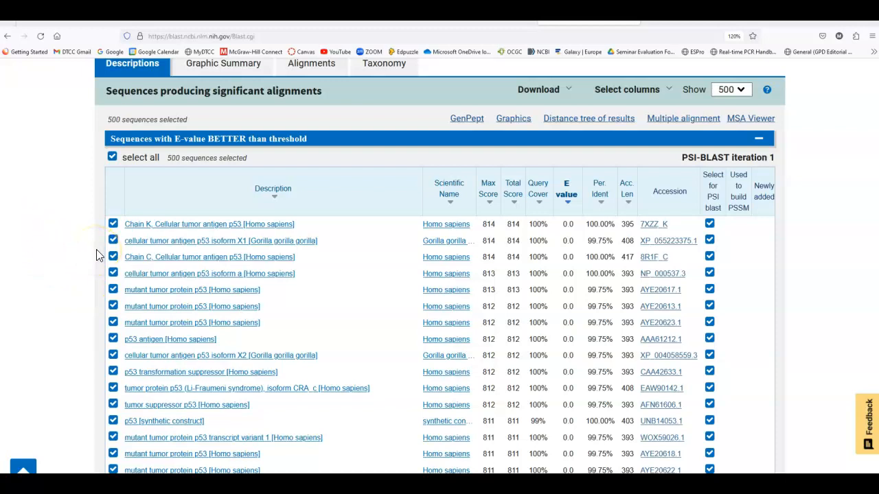
click(114, 158)
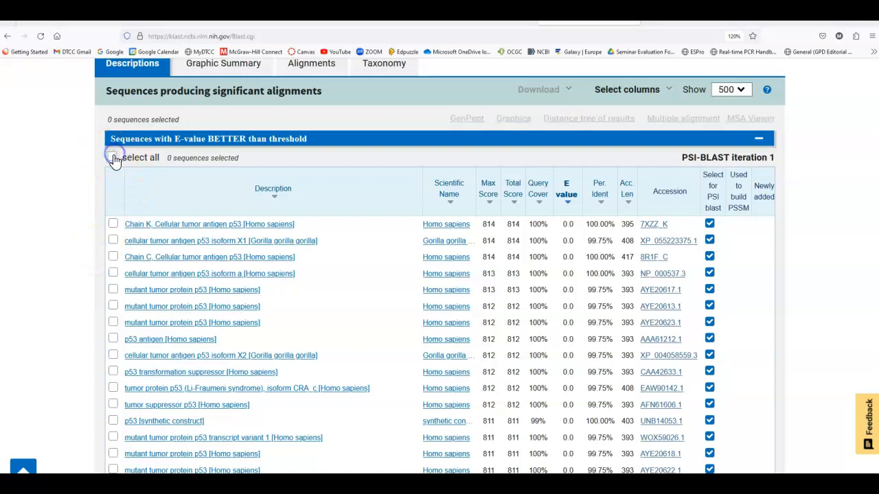
click(113, 224)
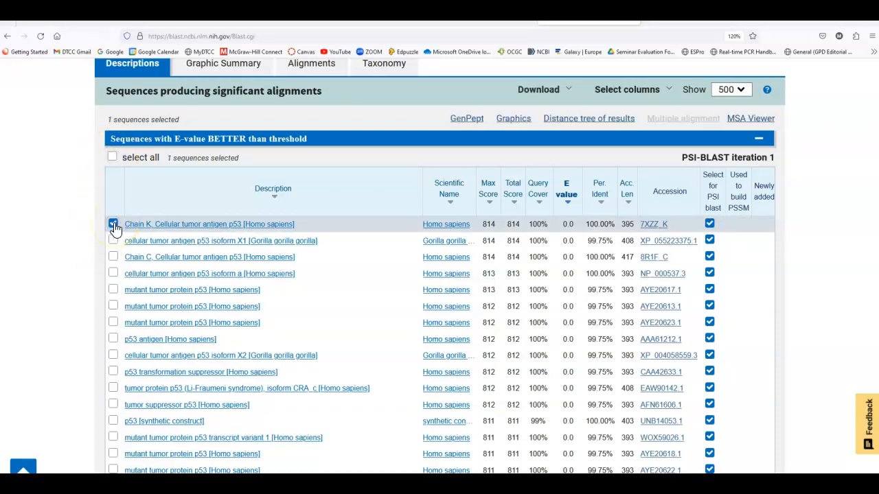
click(114, 241)
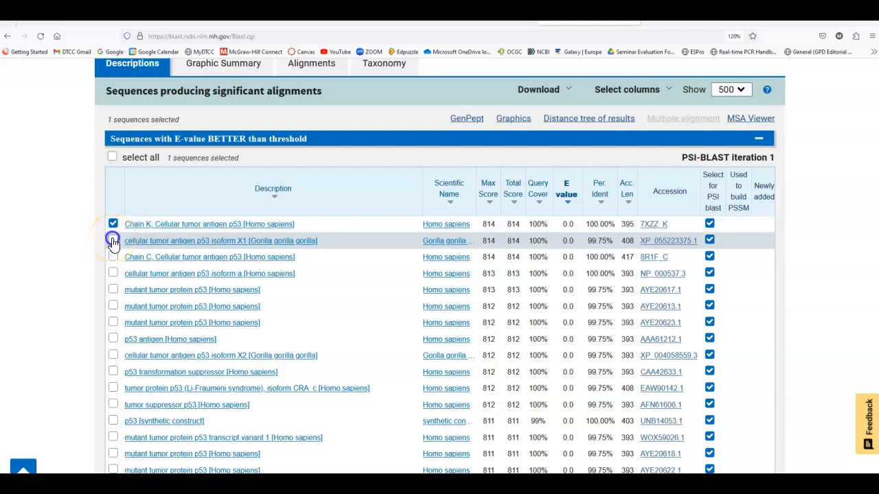
click(113, 291)
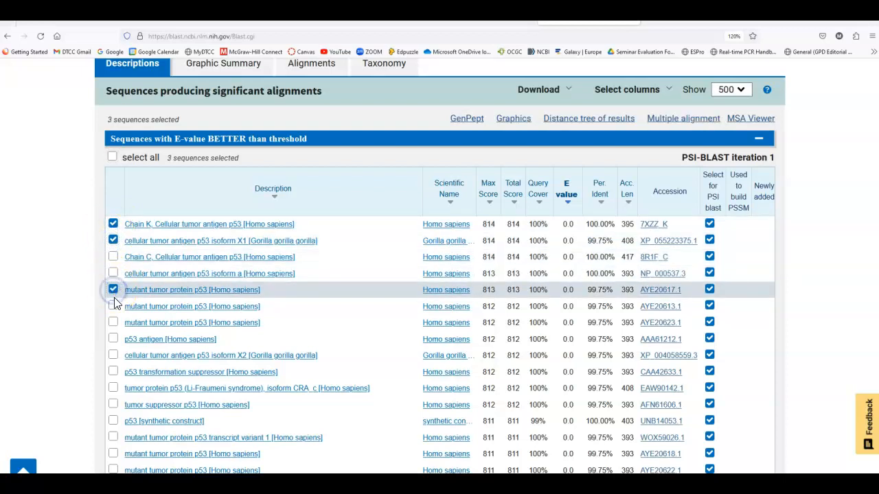
Step: Add the cellular tumor antigen p53 hits from Pongo abelii (XP_002827020.3) and Myodes glareolus to the selection
scroll(117, 307, down, 3)
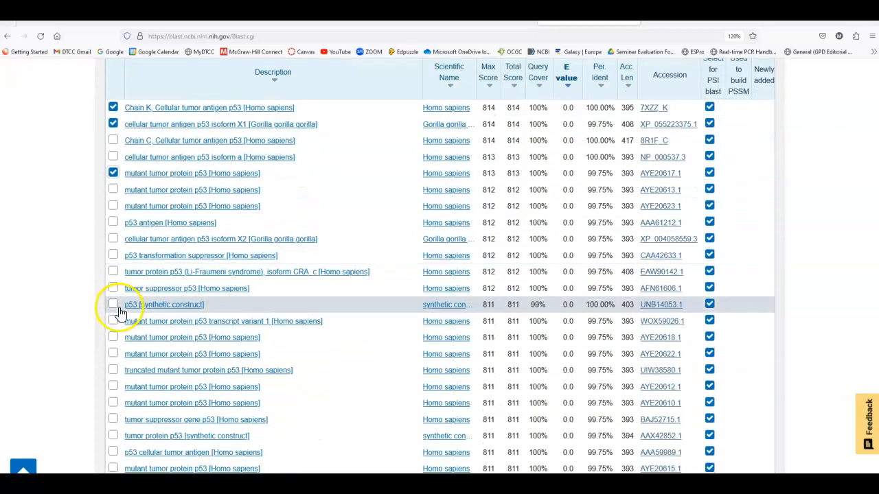
scroll(118, 313, down, 5)
scroll(122, 300, down, 15)
scroll(122, 300, down, 10)
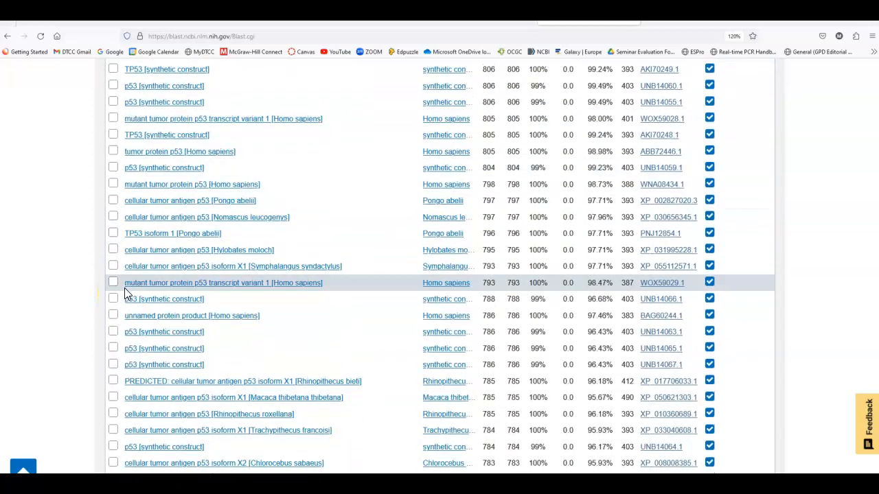
click(113, 201)
scroll(159, 261, down, 5)
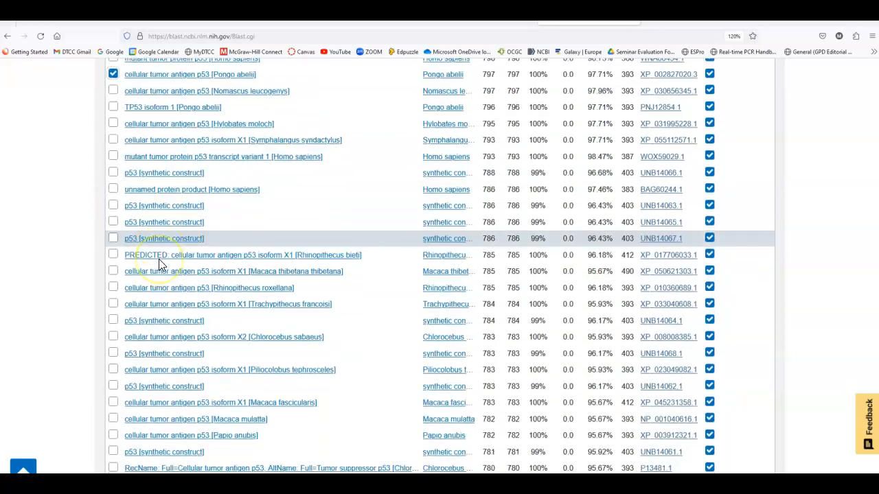
scroll(159, 261, down, 5)
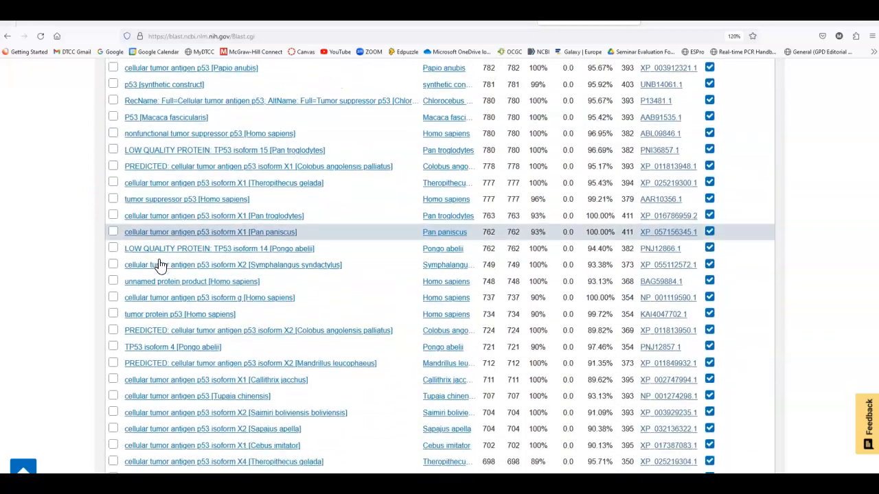
scroll(158, 264, down, 7)
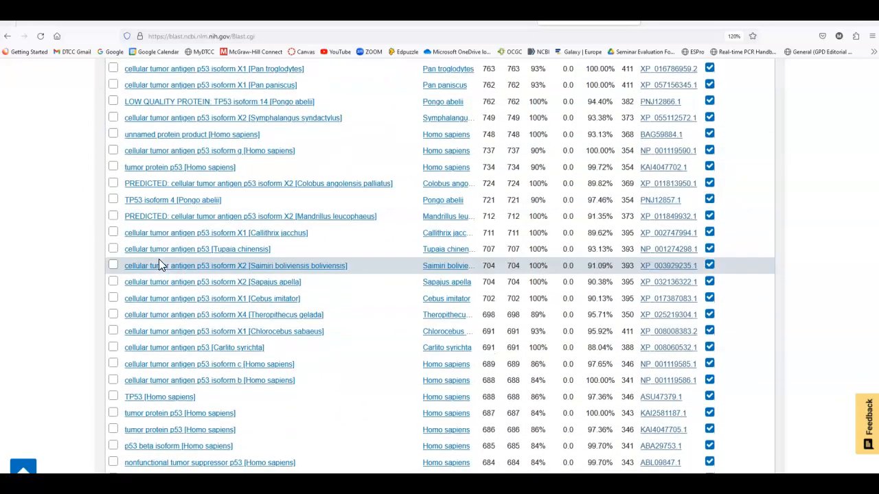
scroll(159, 264, down, 4)
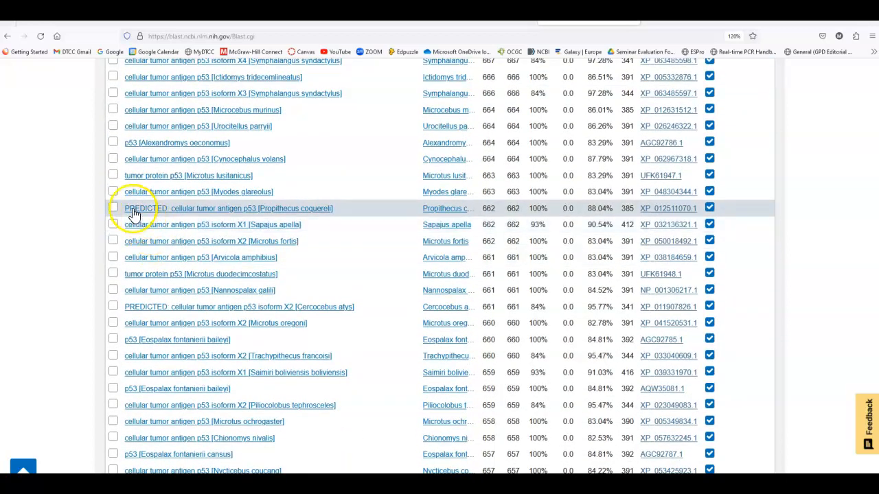
click(114, 193)
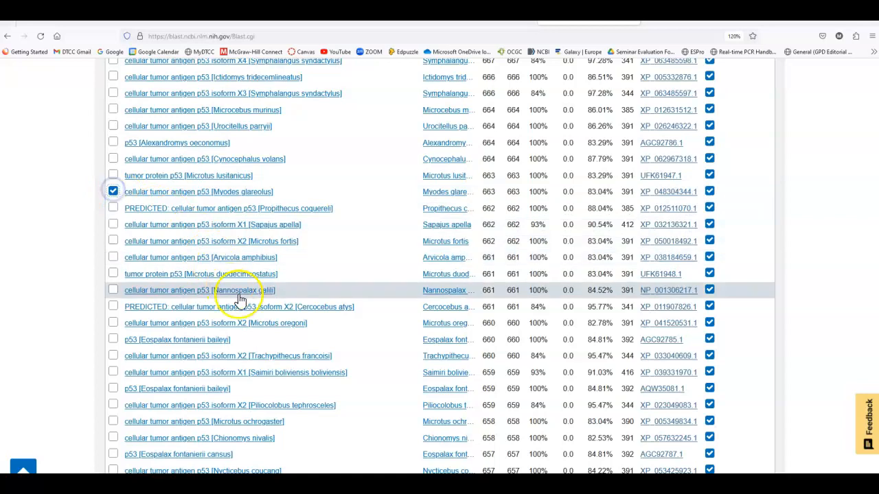
Step: Add the cellular tumor antigen p53 hits from Octodon degus, Equus asinus and Eptesicus fuscus (isoform X3) to the selection
scroll(243, 302, down, 10)
scroll(247, 306, down, 3)
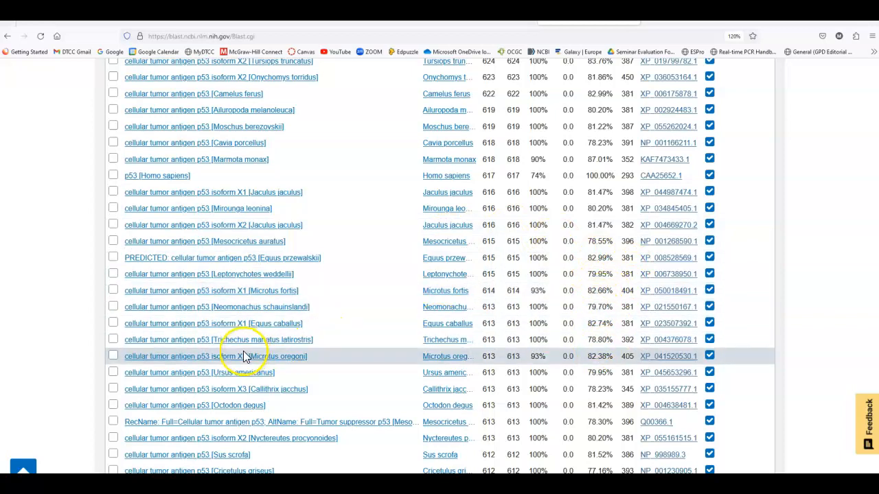
scroll(193, 355, down, 1)
scroll(185, 352, down, 1)
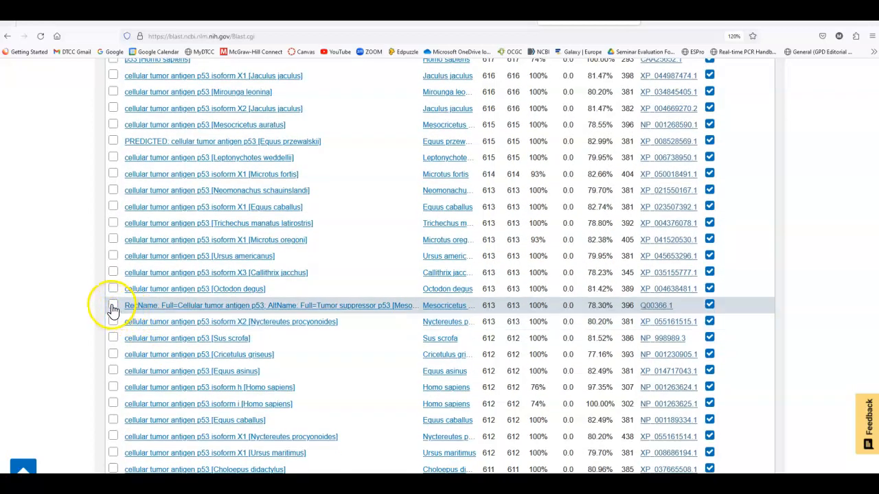
click(113, 371)
scroll(168, 364, down, 15)
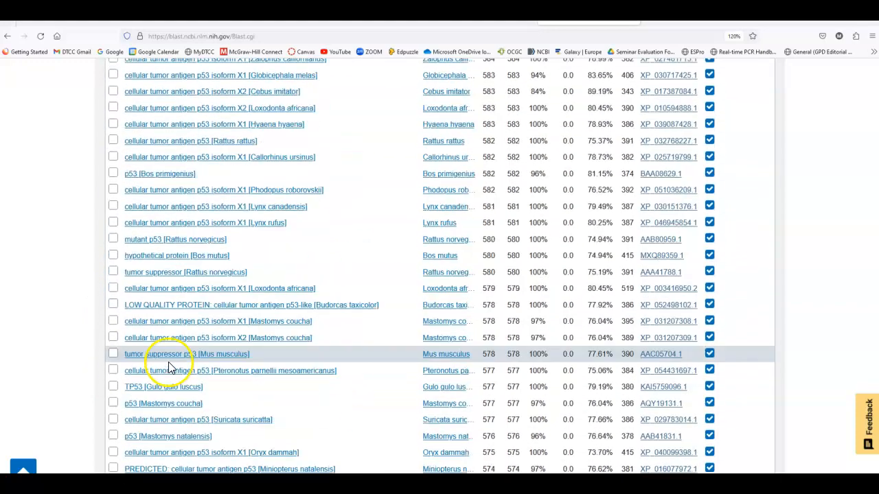
scroll(170, 367, down, 20)
scroll(169, 365, down, 9)
scroll(169, 361, up, 7)
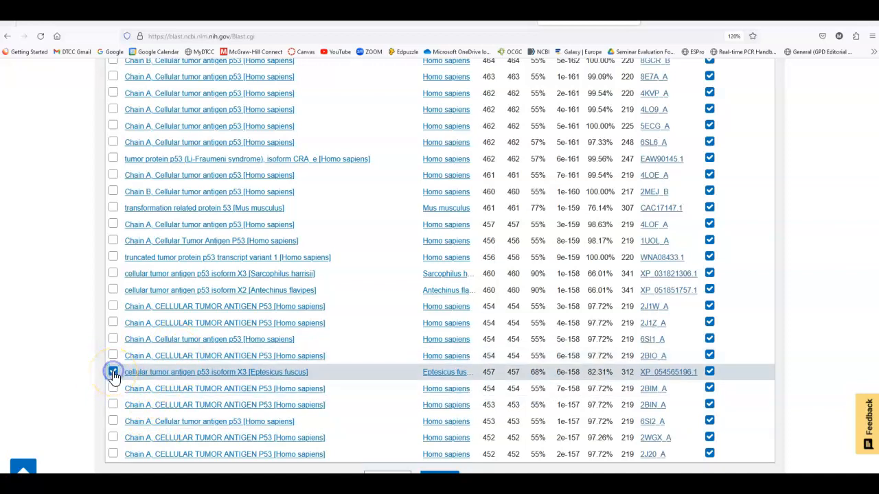
Step: Generate the distance tree of results for the selected sequences and examine its branch points
scroll(291, 350, up, 10)
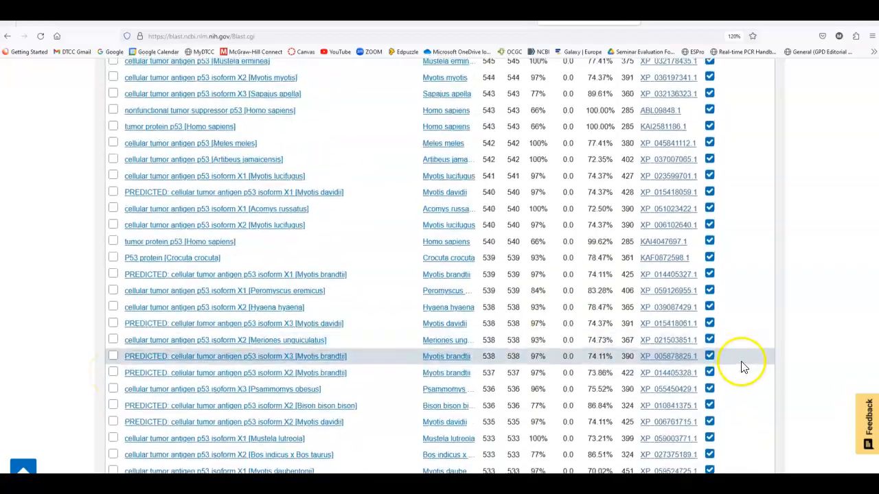
scroll(742, 367, up, 10)
scroll(808, 316, up, 10)
scroll(797, 316, up, 15)
scroll(604, 373, down, 4)
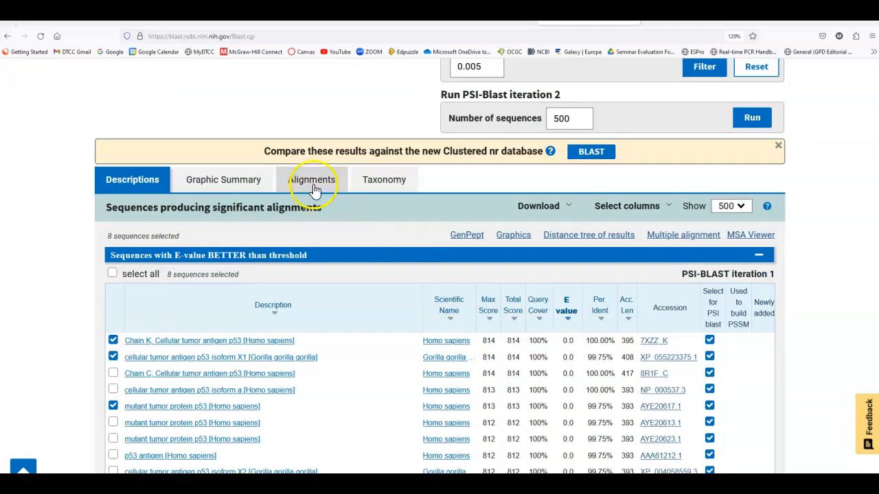
click(575, 236)
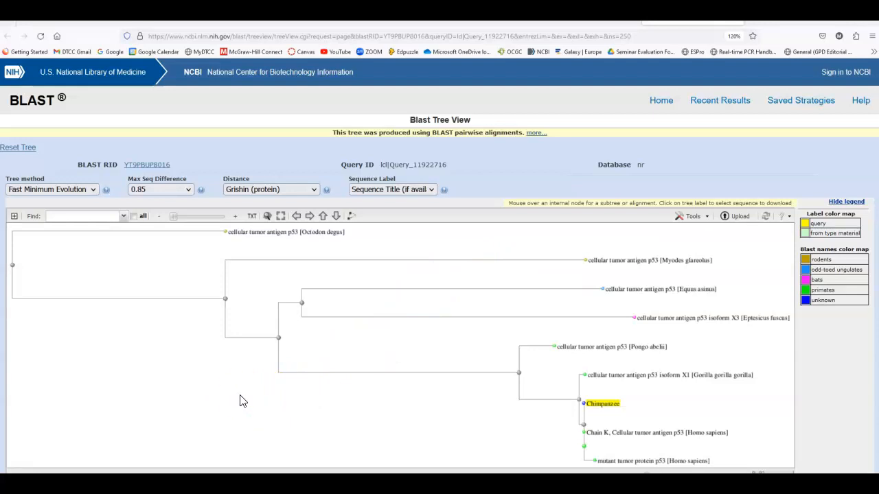
click(279, 338)
Step: Return to the BLAST results and generate a multiple alignment of the selected sequences
click(575, 14)
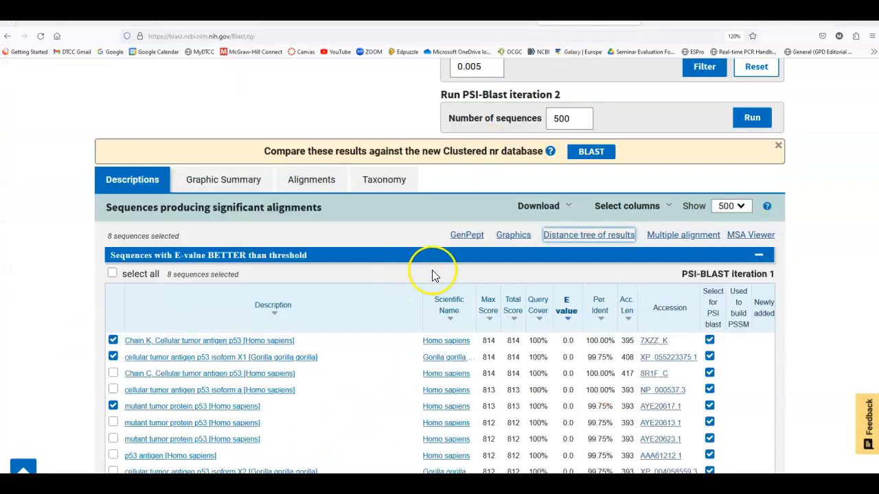
click(673, 236)
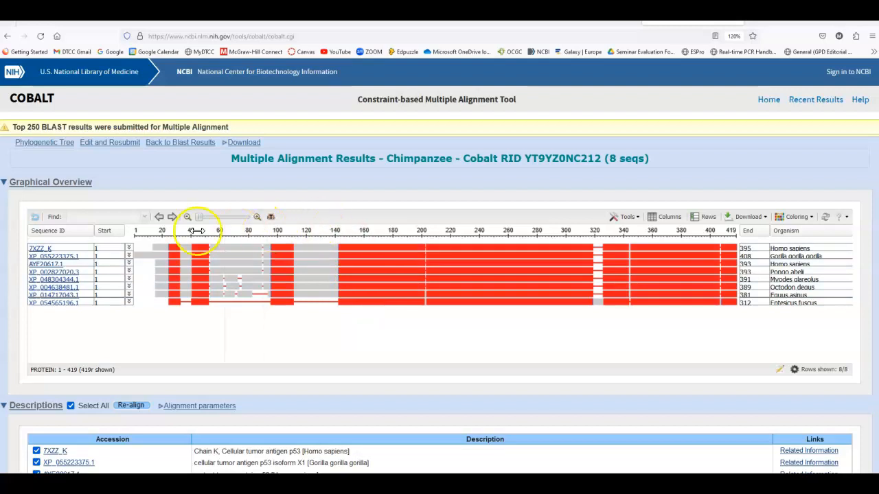
drag(238, 218, 197, 216)
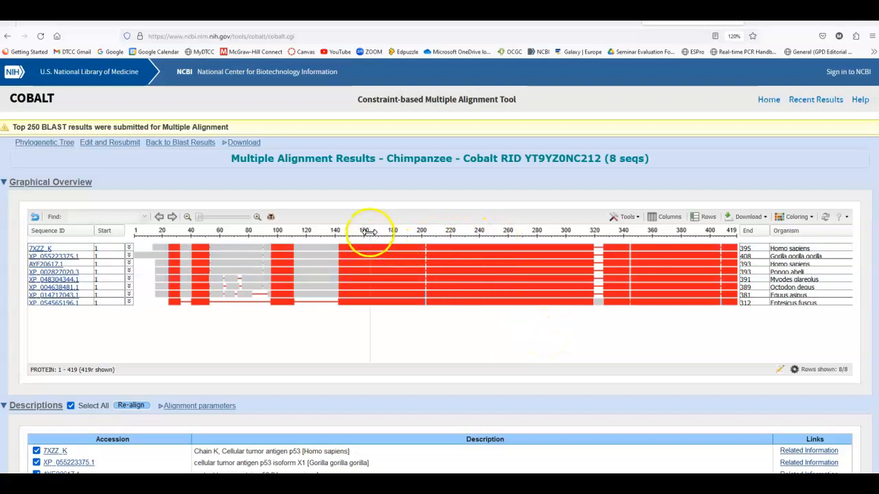
Step: Examine individual residues in the graphical alignment at positions 183–227 and 205–249
drag(416, 231, 441, 235)
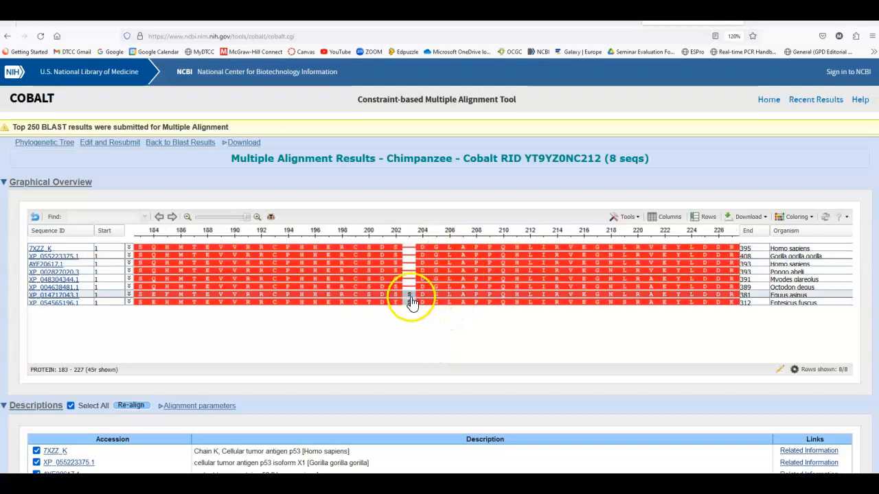
click(188, 218)
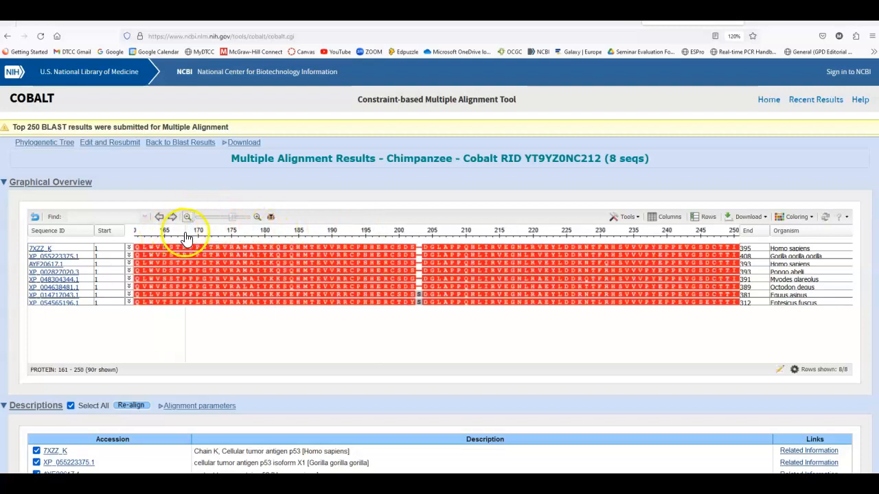
click(35, 219)
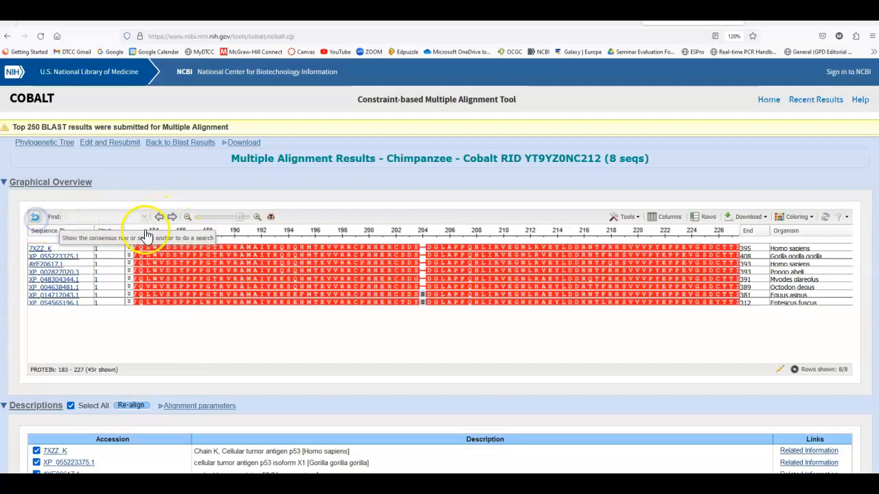
click(172, 218)
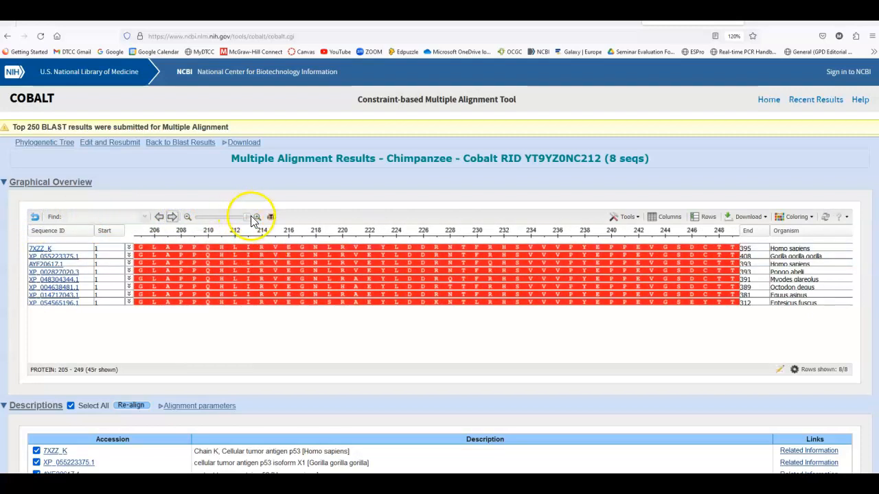
Step: Examine positions 52–96 in the graphical alignment and review the sequence descriptions and the compact text alignments
drag(390, 235, 196, 237)
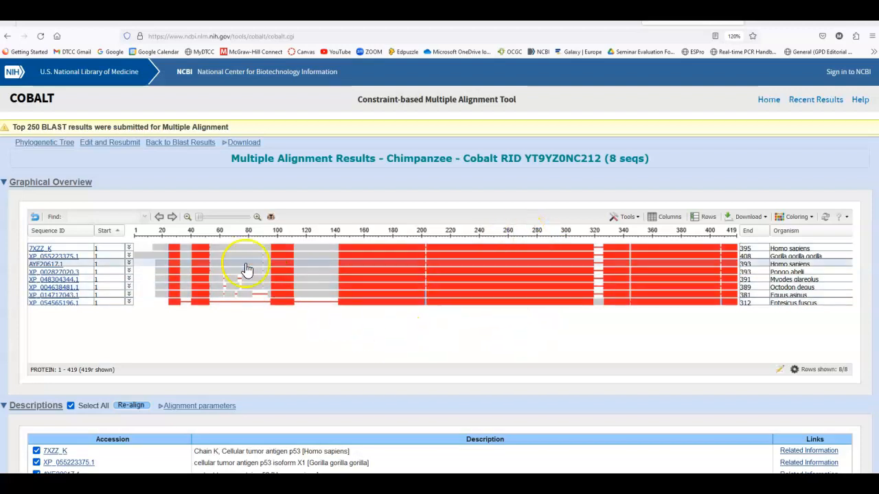
drag(214, 232, 268, 234)
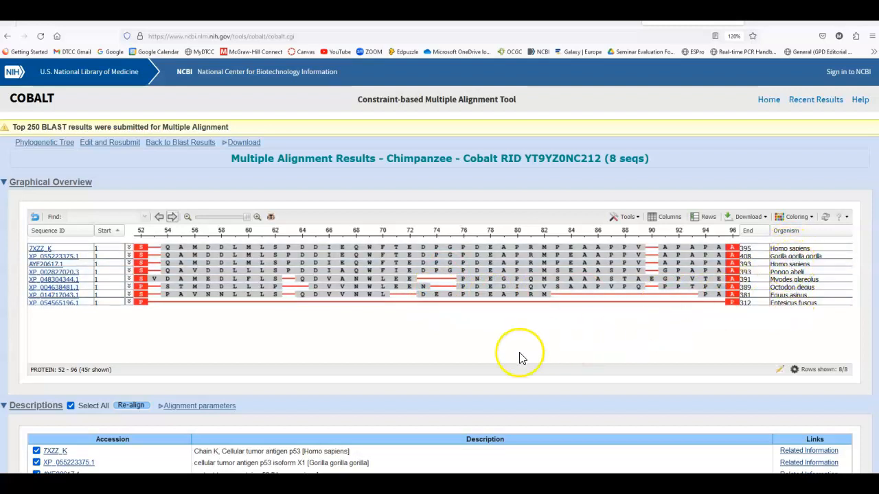
scroll(508, 351, down, 3)
scroll(497, 321, down, 8)
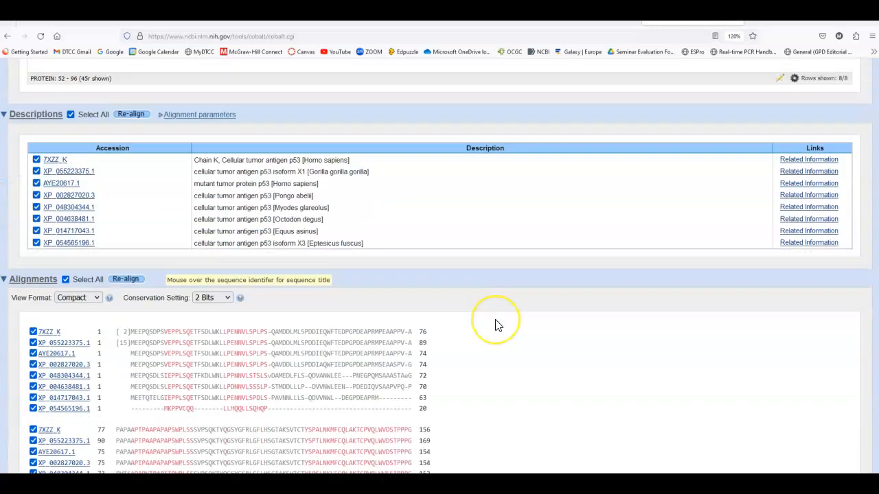
scroll(500, 313, down, 2)
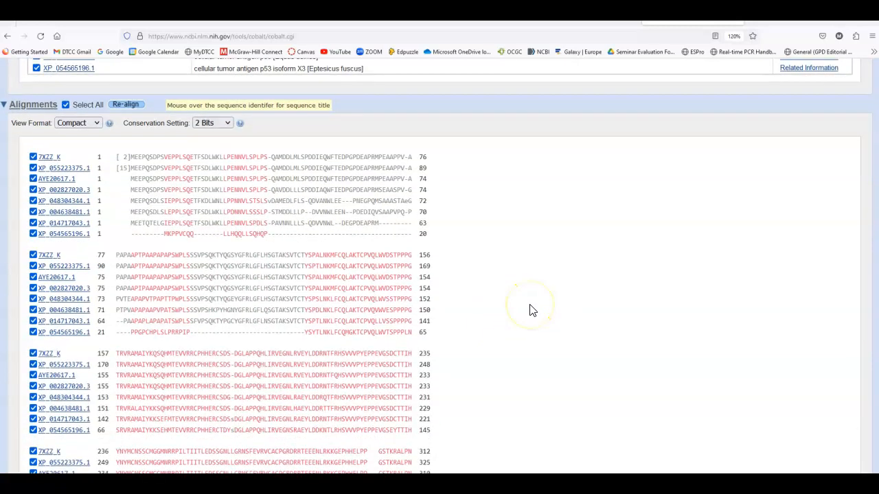
scroll(532, 311, down, 5)
scroll(556, 307, up, 15)
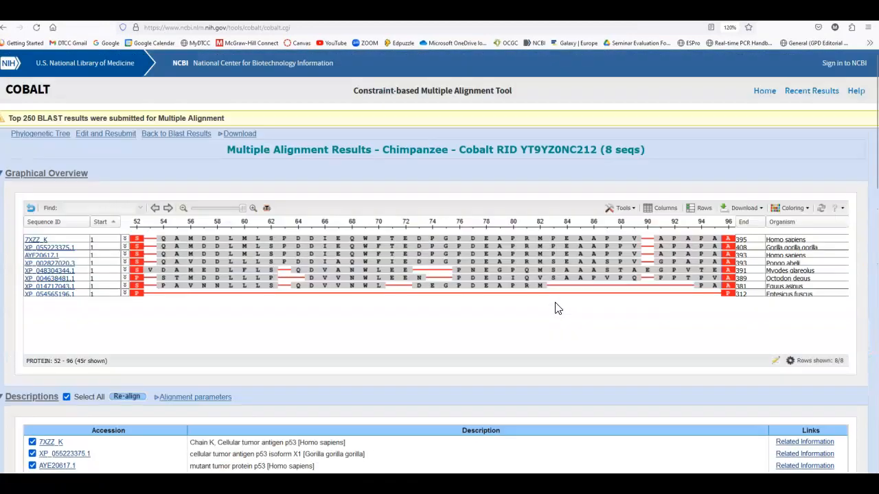